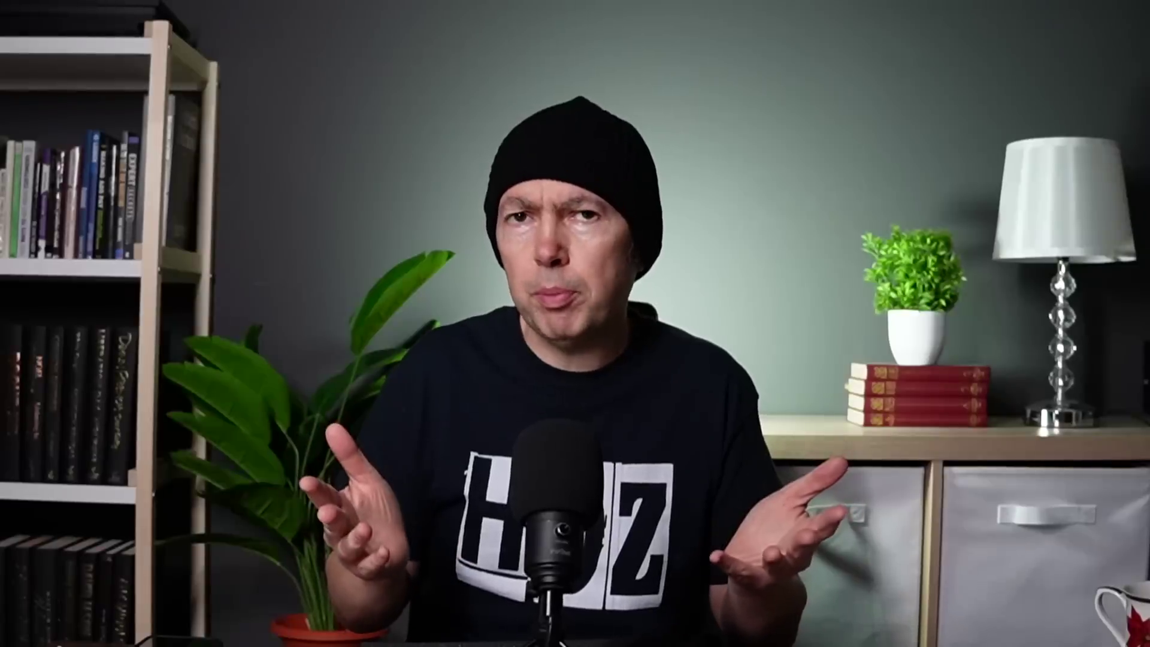
Submit a prompt to create a javascript countdown to december 31st 2023, and another to create a php mortgage calculator
text(eate a javascript countdown to december 31st)
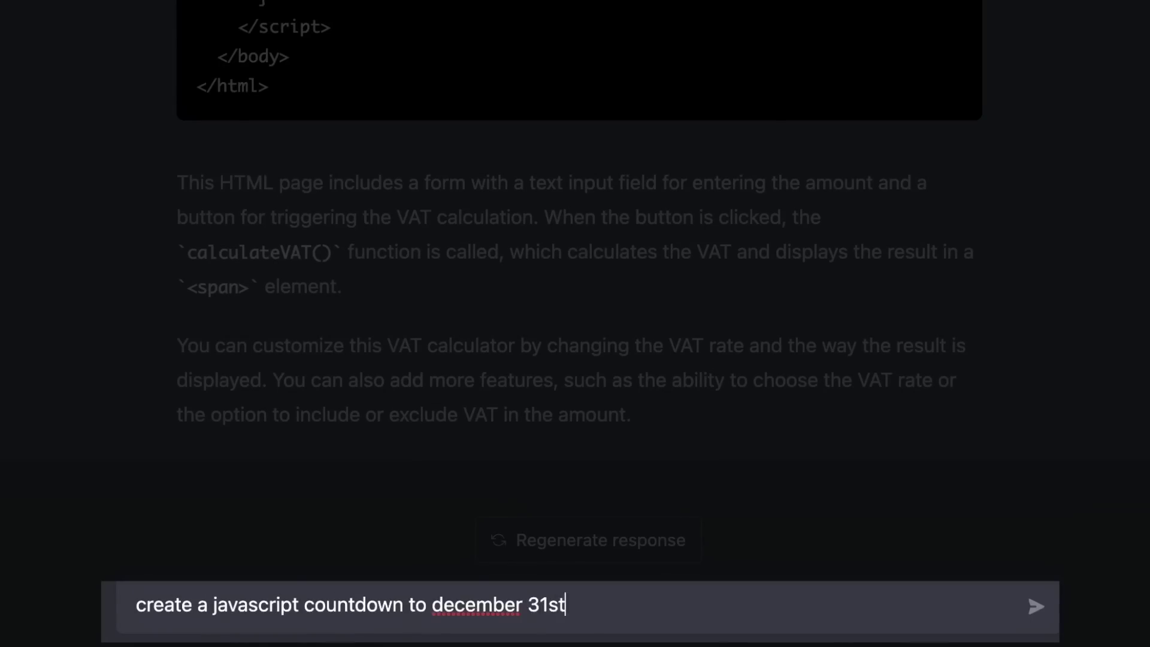
text( 2023)
key(Return)
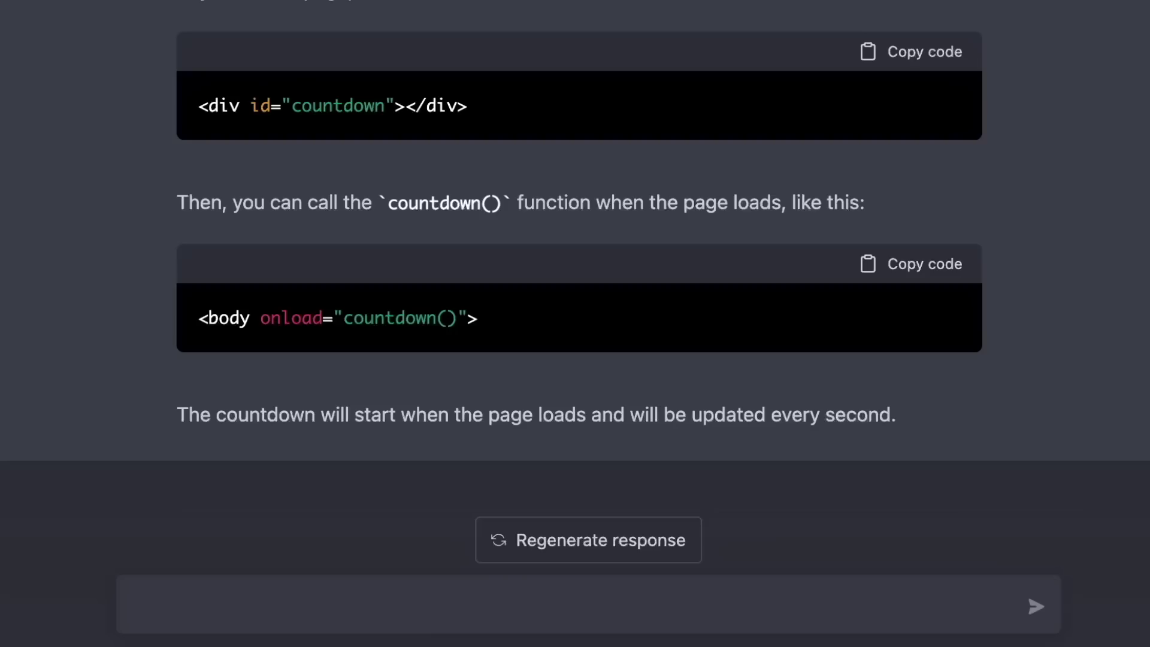
text(create a php mortgage calculator)
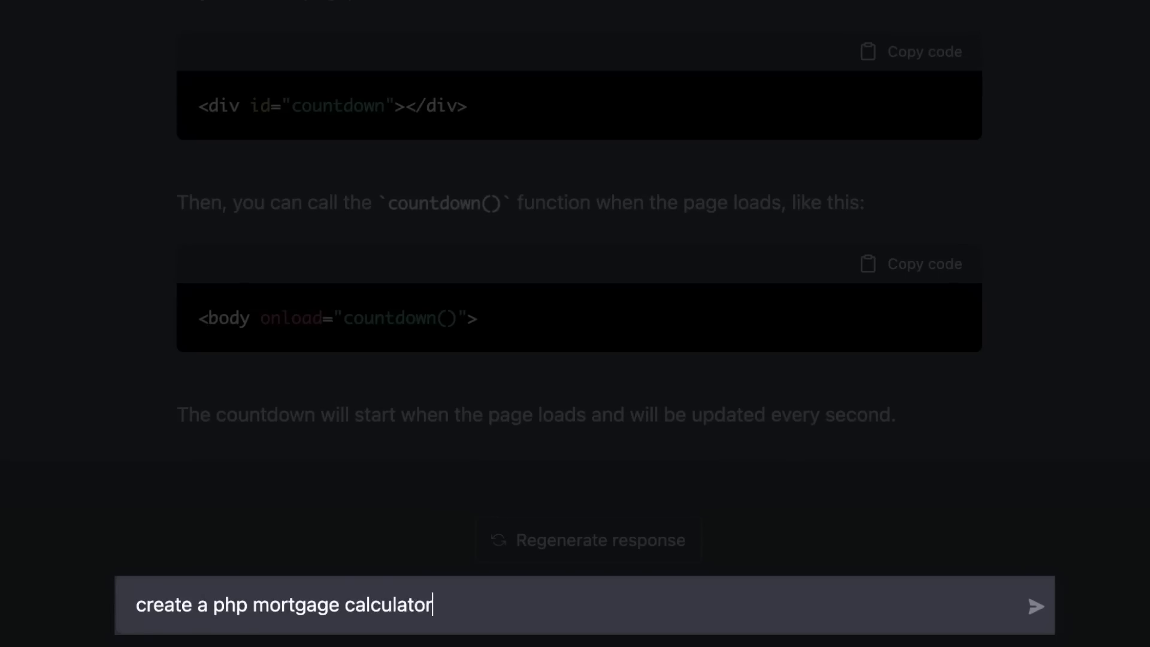
key(Return)
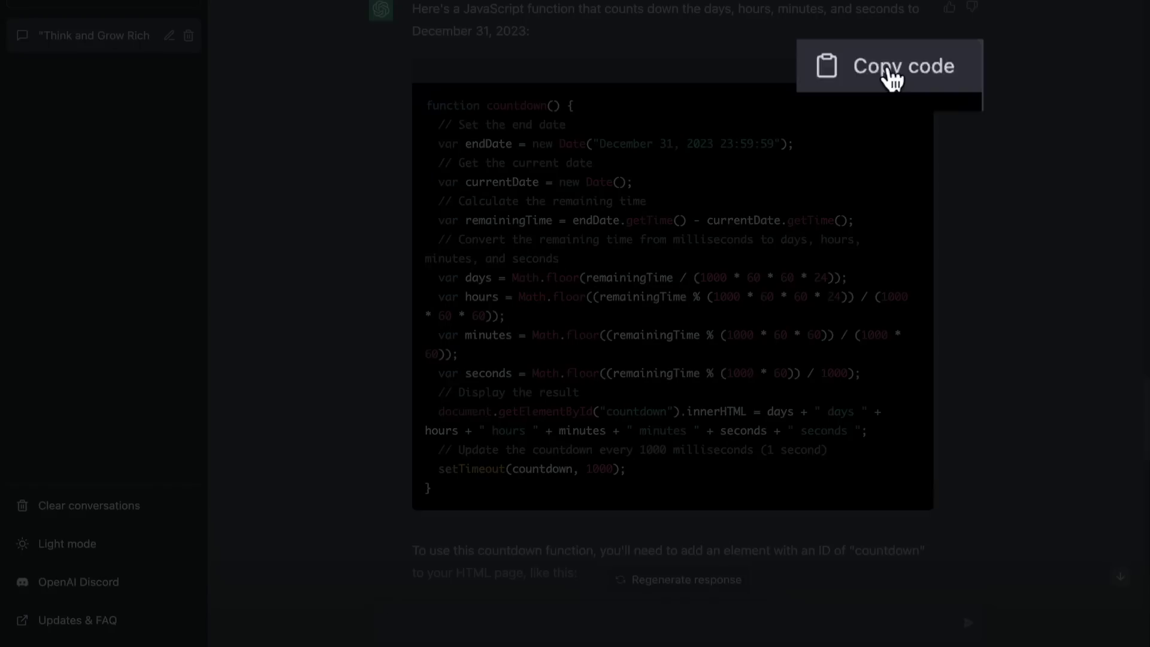
Copy the generated countdown code, and submit the entire countdown script from the plain-text page as a chat prompt
click(890, 76)
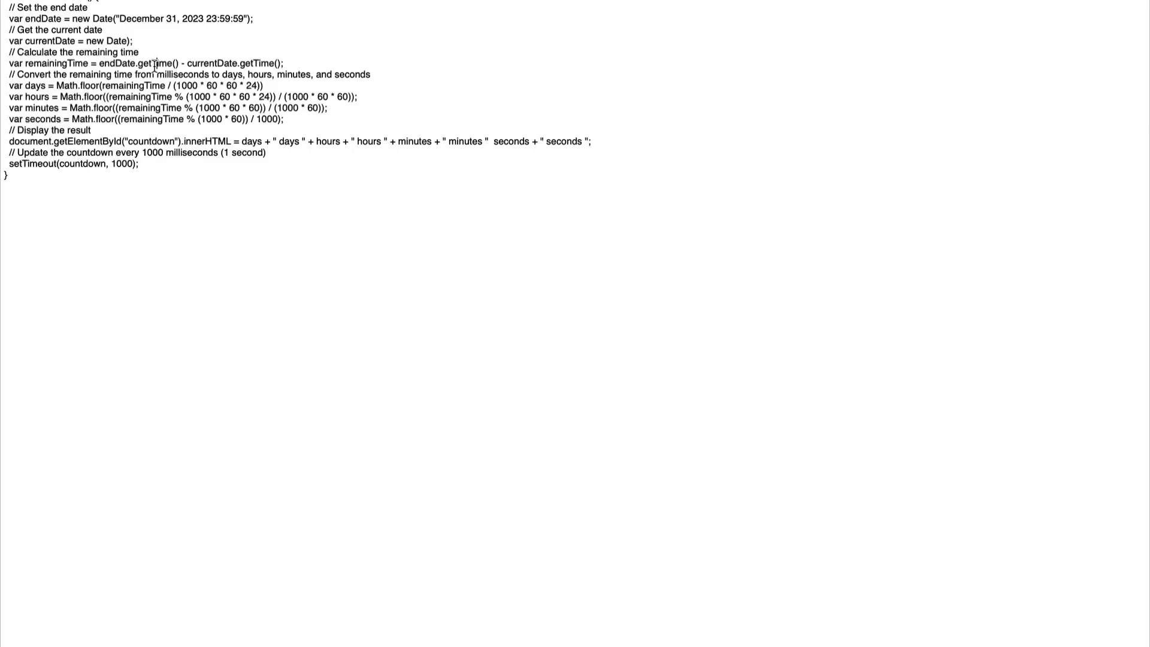
key(super+a)
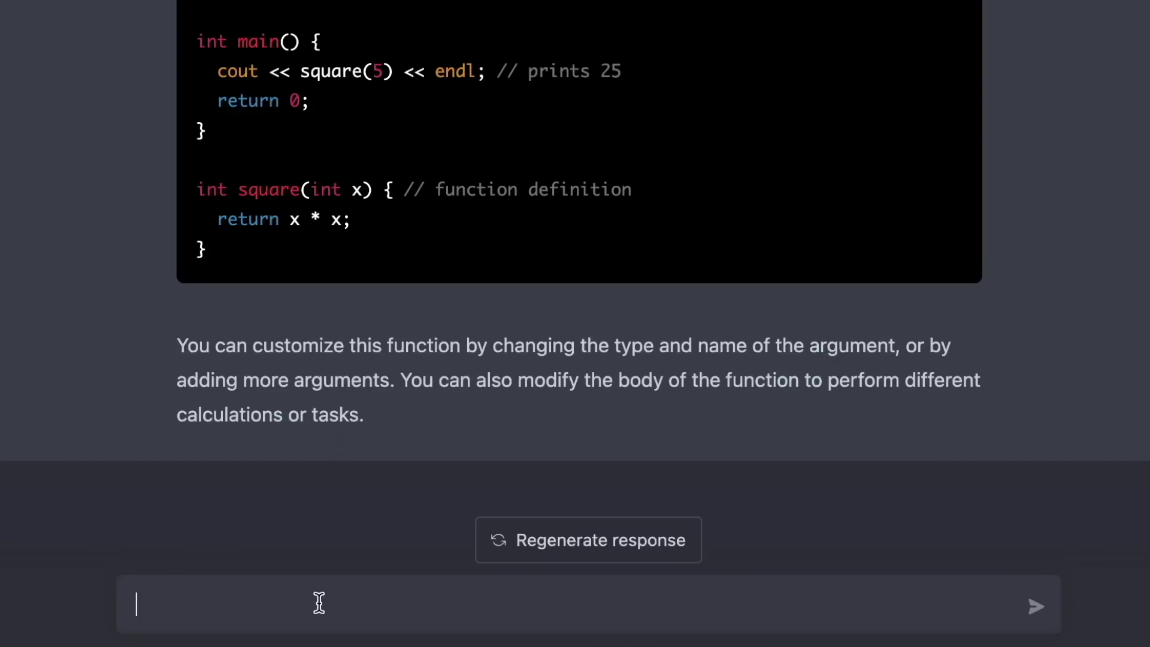
key(super+v)
key(Return)
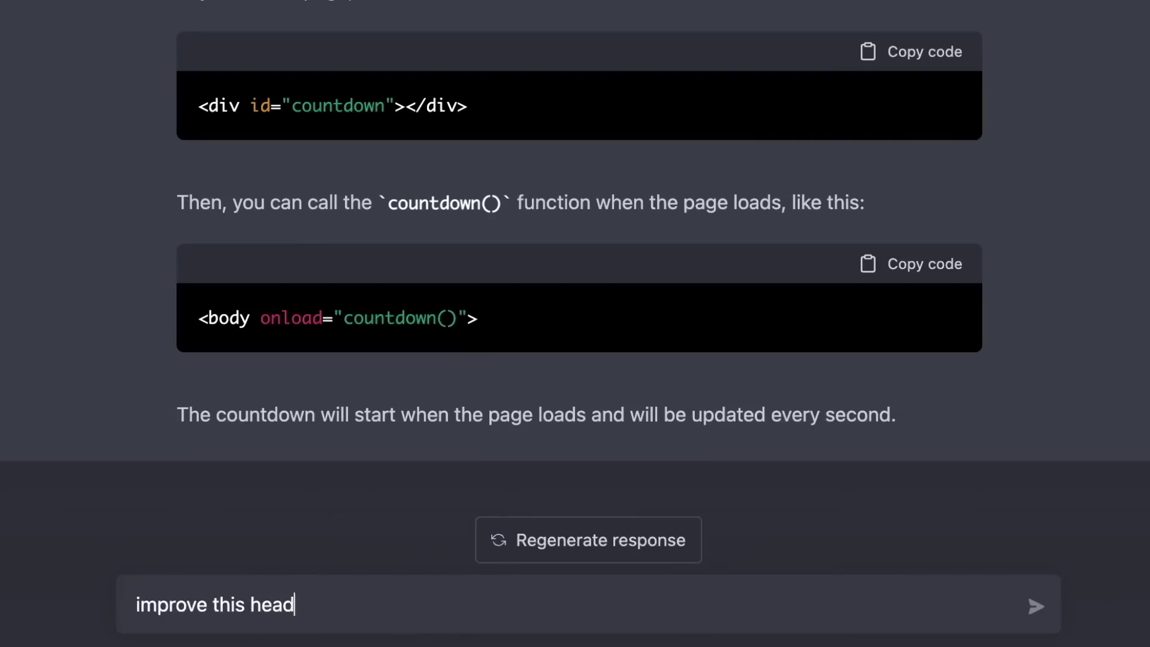
Ask to improve the headline "this is the best course to learn to program in python", and request a slogan for a coffee bean company
text(this is )
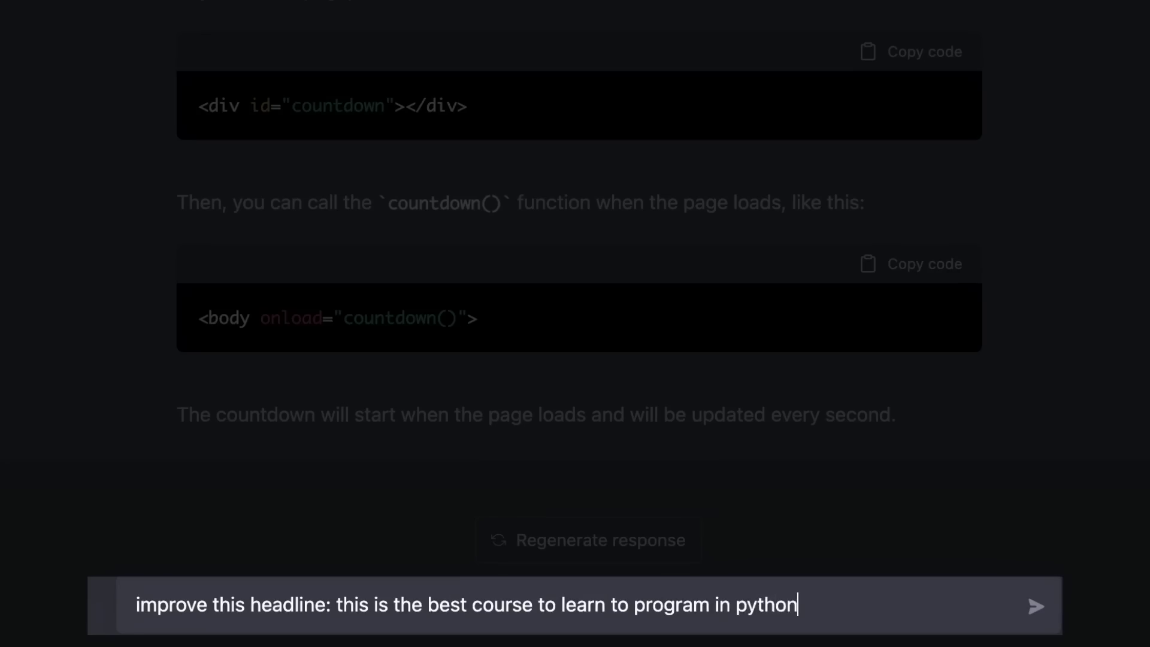
text(the best course to learn to program in python)
key(Return)
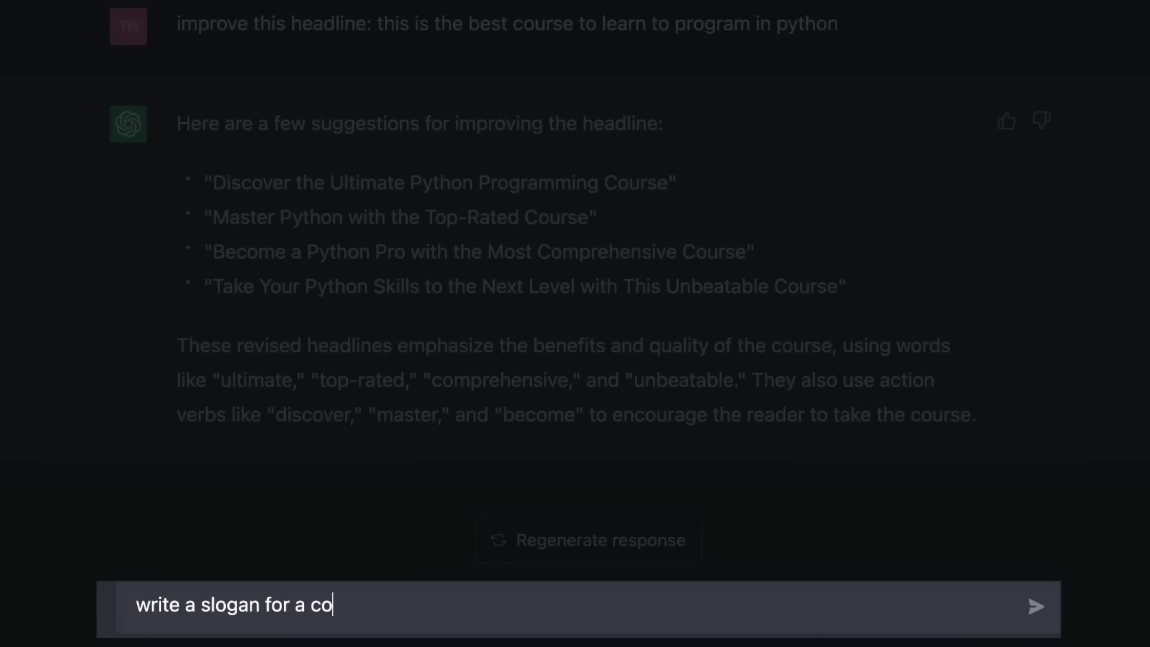
text(ny)
key(Return)
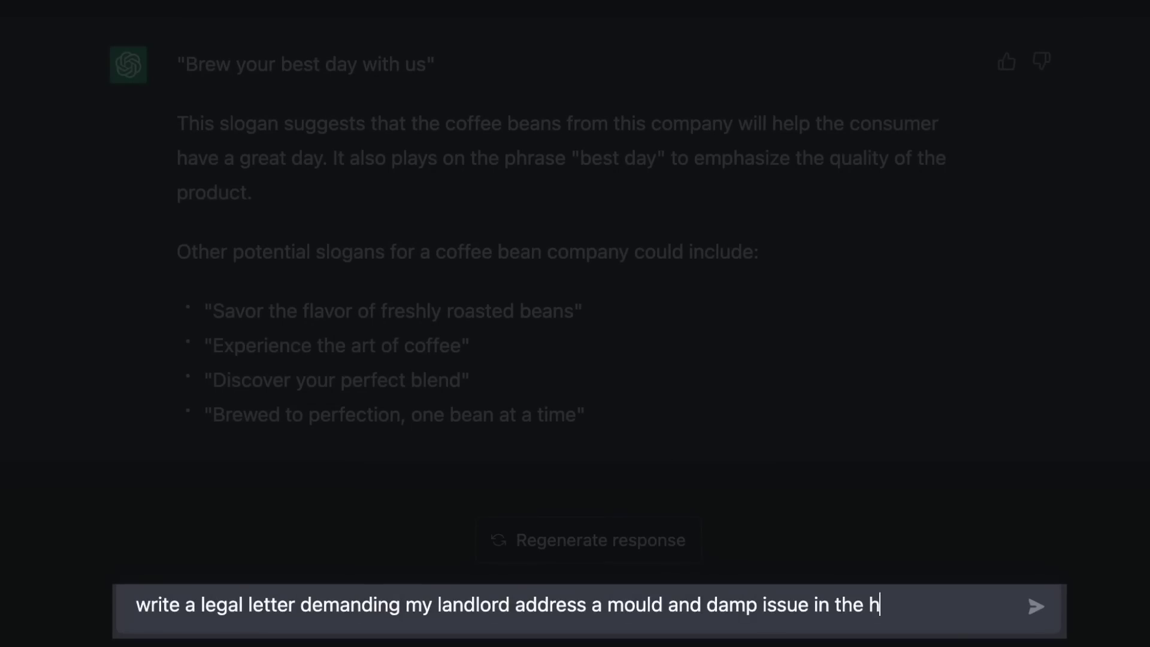
Request a legal letter demanding the landlord address a mould and damp issue, and a 6 month employment contract for a freelance graphic designer
key(Return)
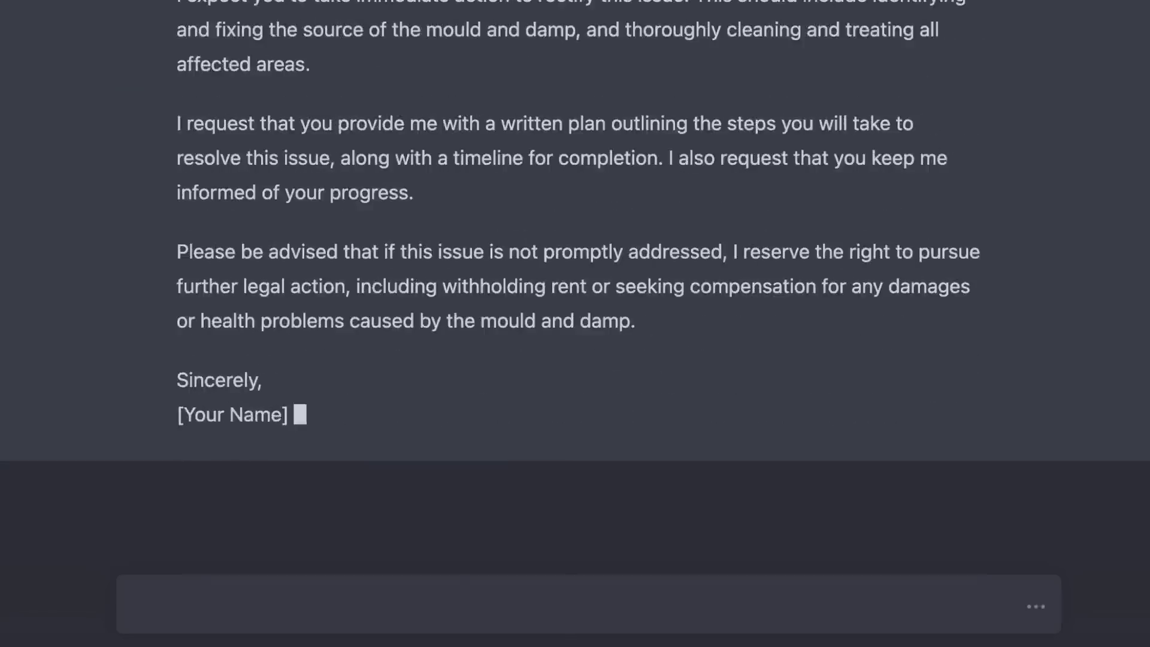
text(create a)
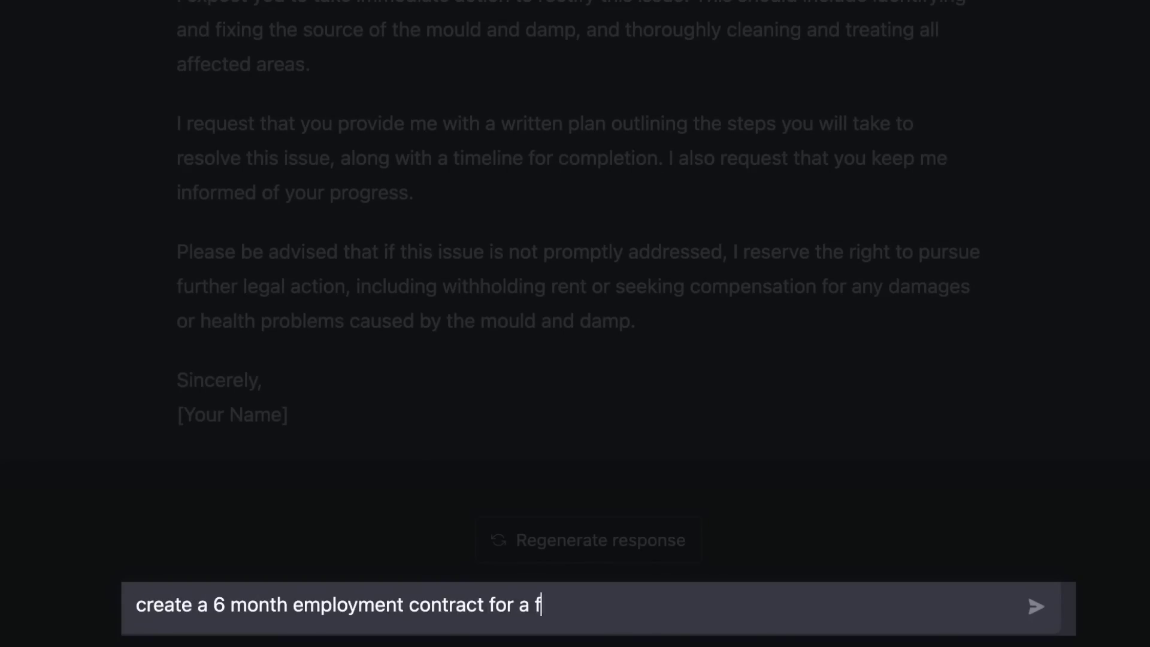
text(6 month employment contract for a freelance graphic designer)
key(Return)
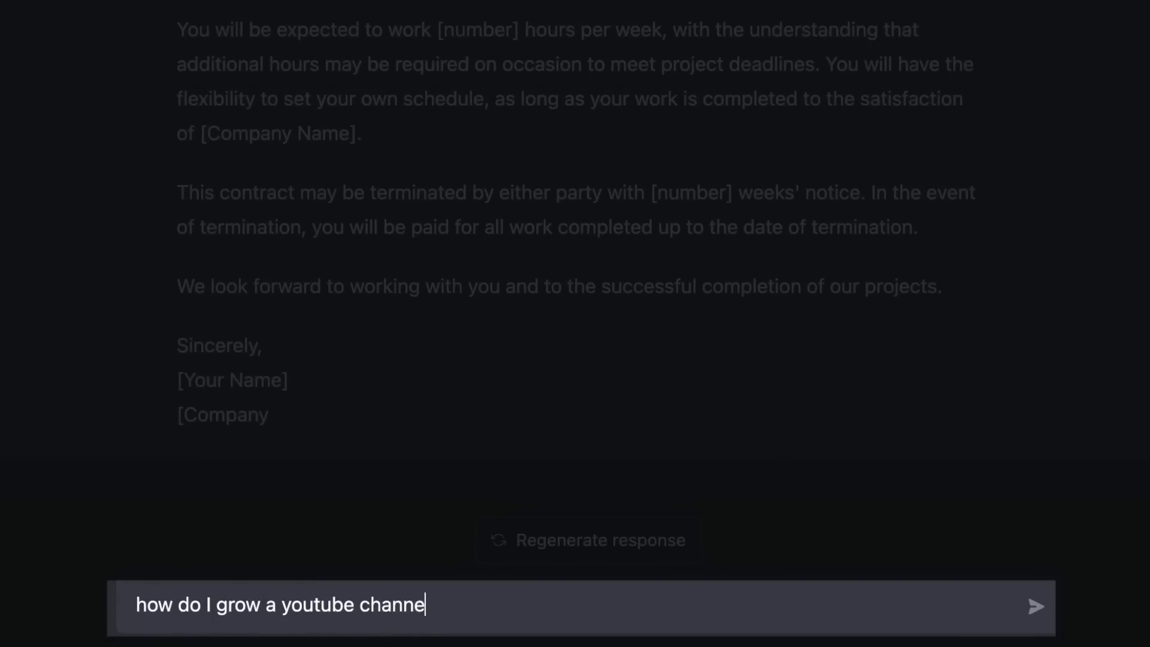
Ask how to grow a youtube channel, and in a separate prompt how to grow a brand on Amazon FBA
text(l?)
key(Return)
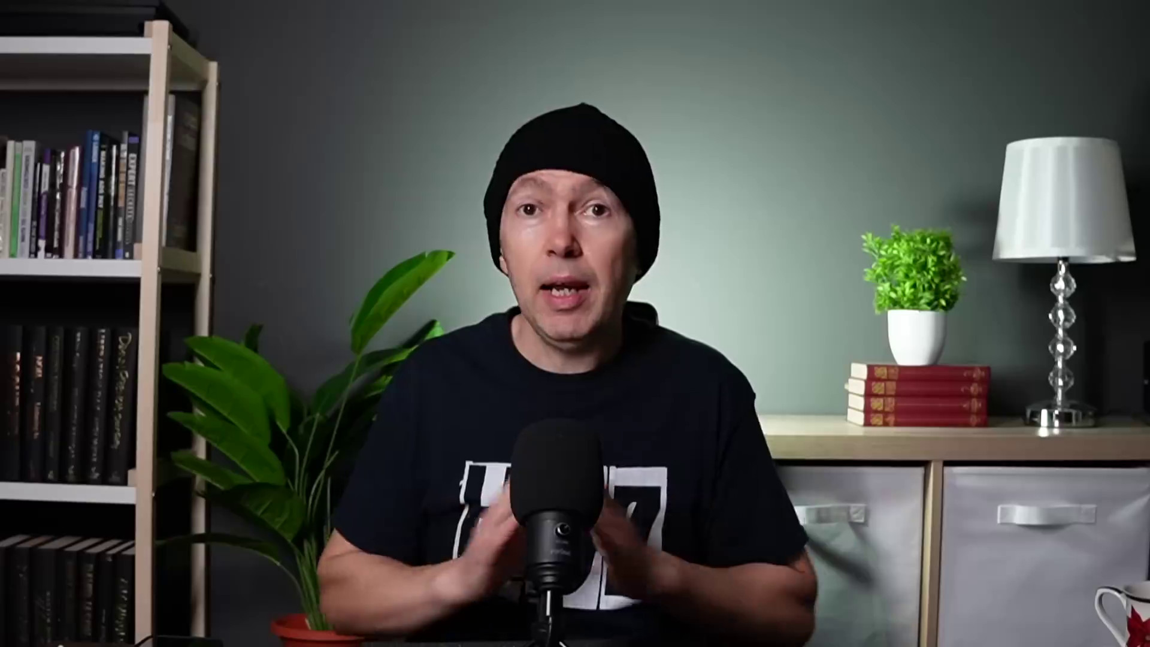
text(how do I grow a brand)
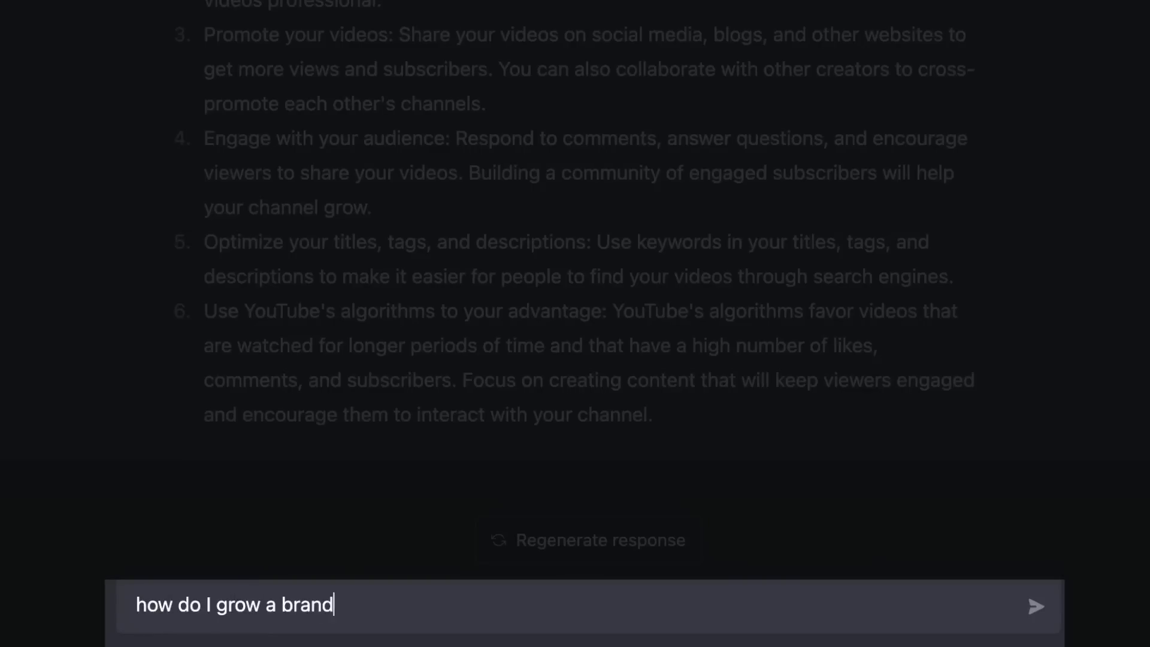
text( on Amazon FBA?)
key(Return)
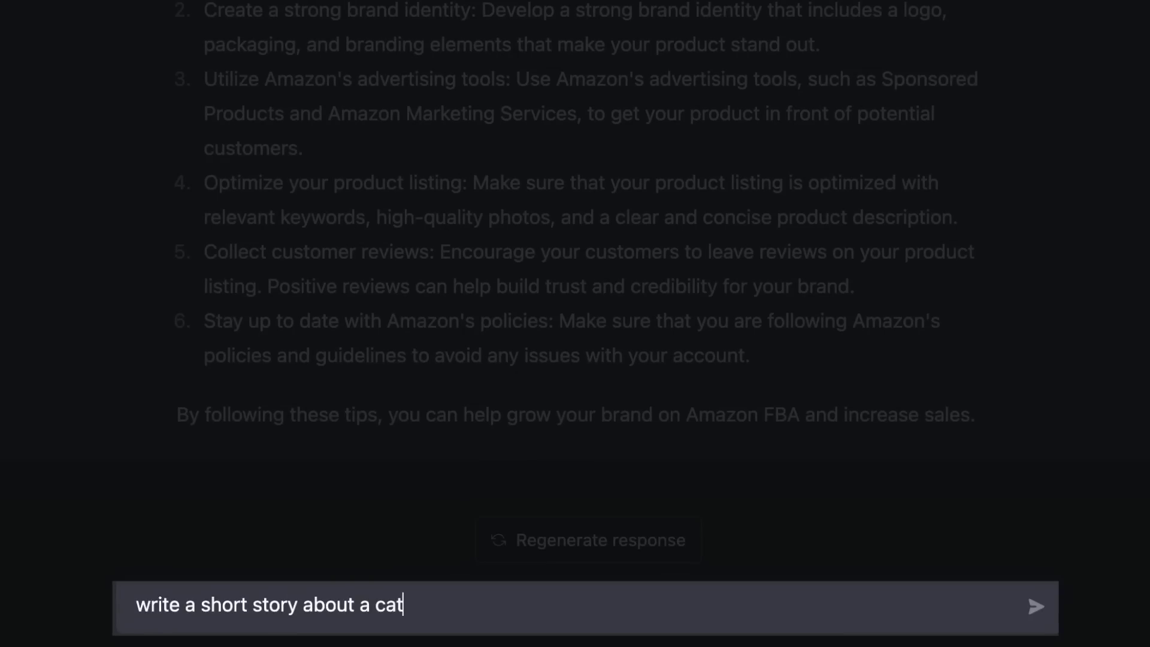
Request a short story about a cat named Mimi, and have it updated to include a moral about friends being important
text(Mimi)
key(Return)
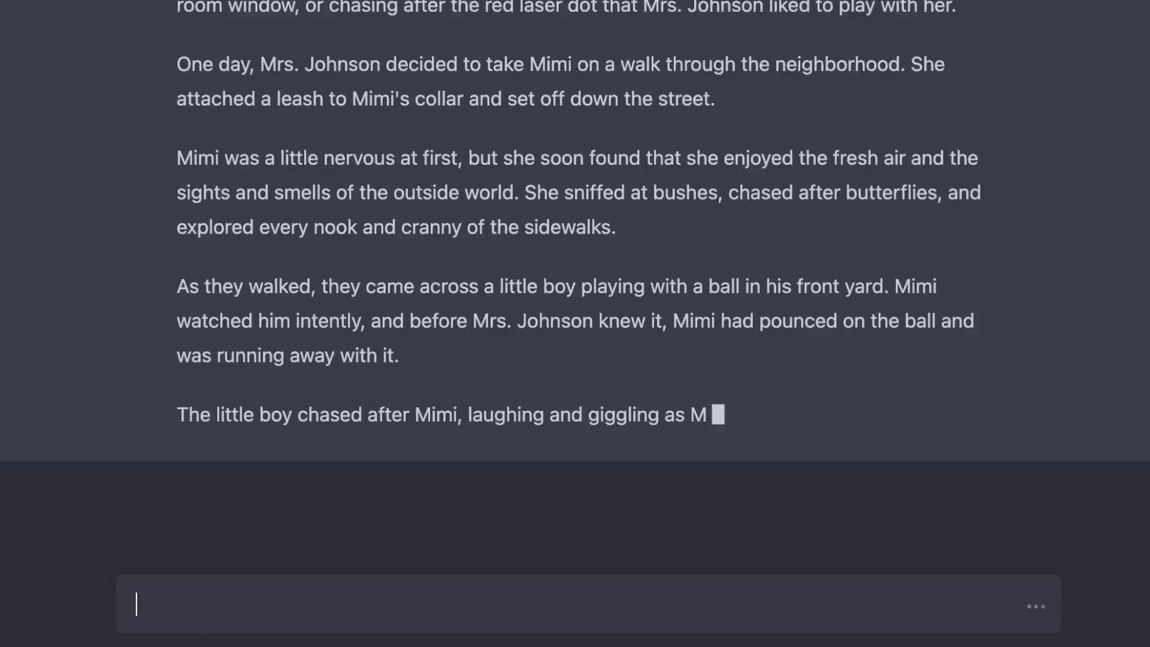
text(update it to include a)
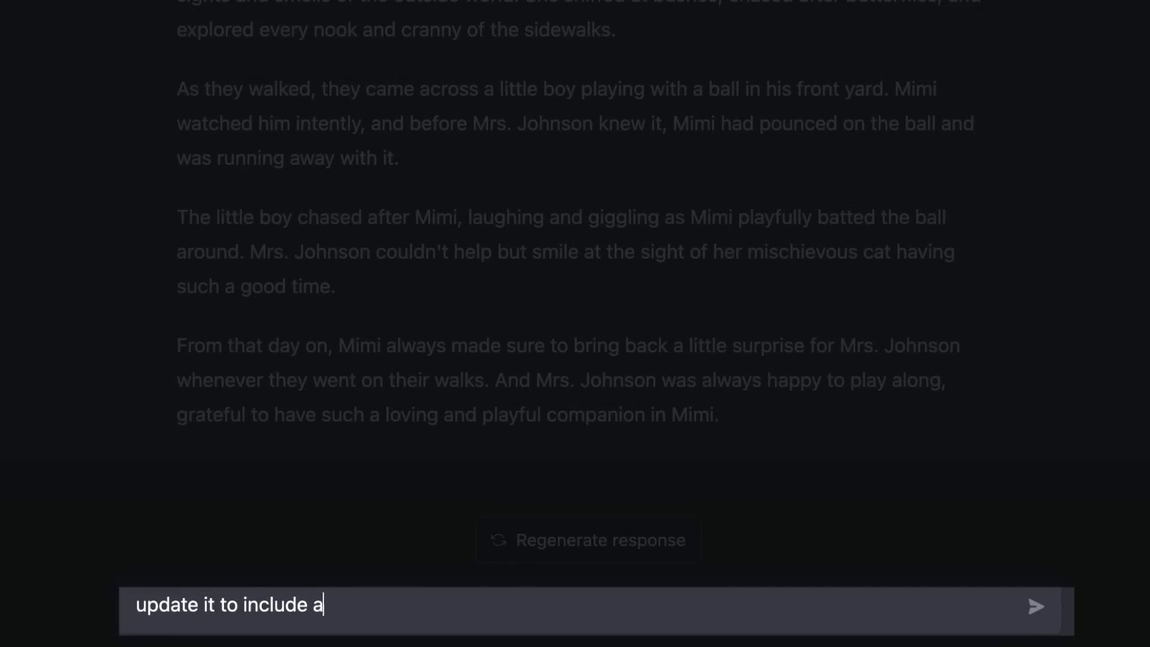
text( moral about friends being important)
key(Return)
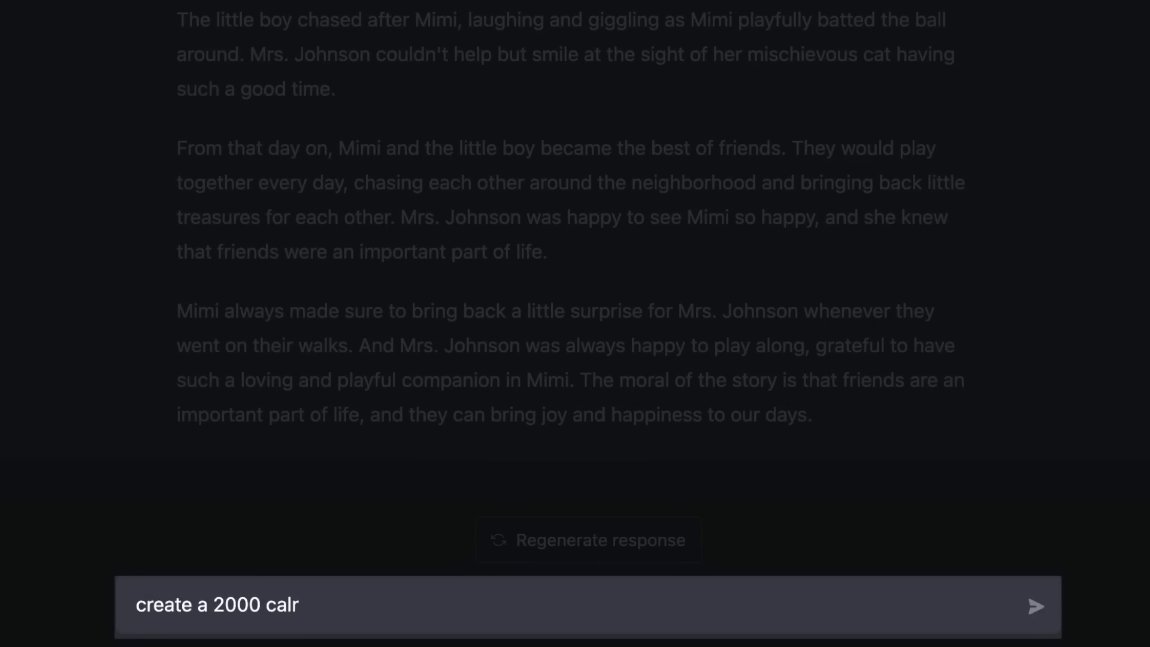
Request a 2000 calorie meal plan, and have it updated with specified macros including protein 35%
text(eal plan)
key(Return)
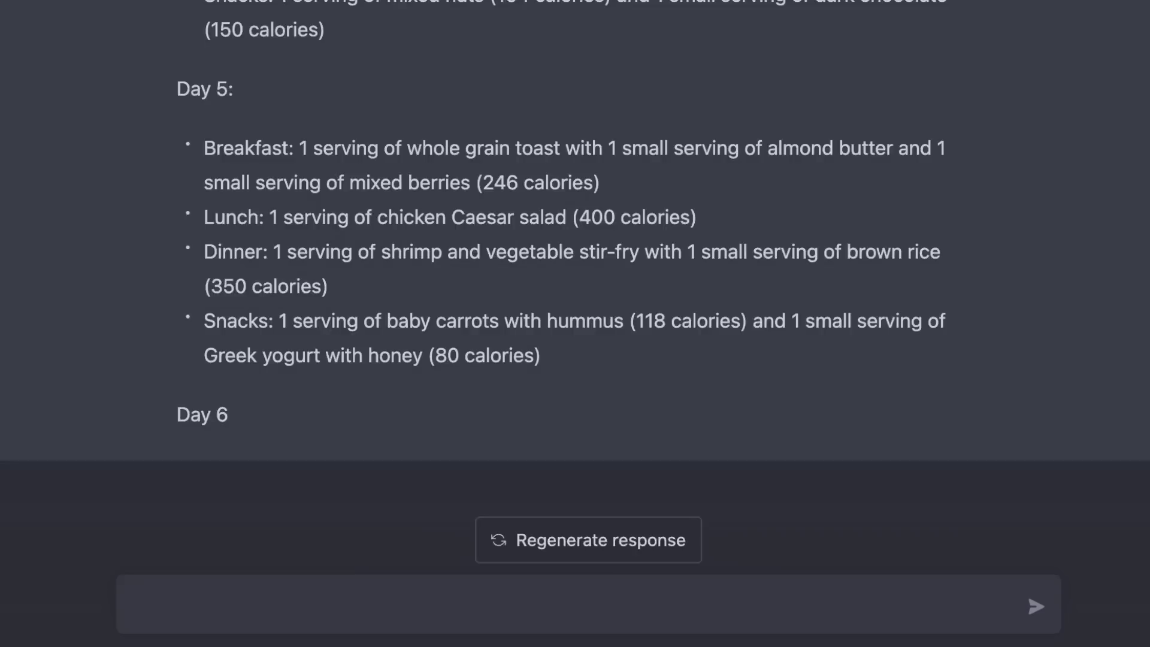
text(update it with these macros: protein 35% and v)
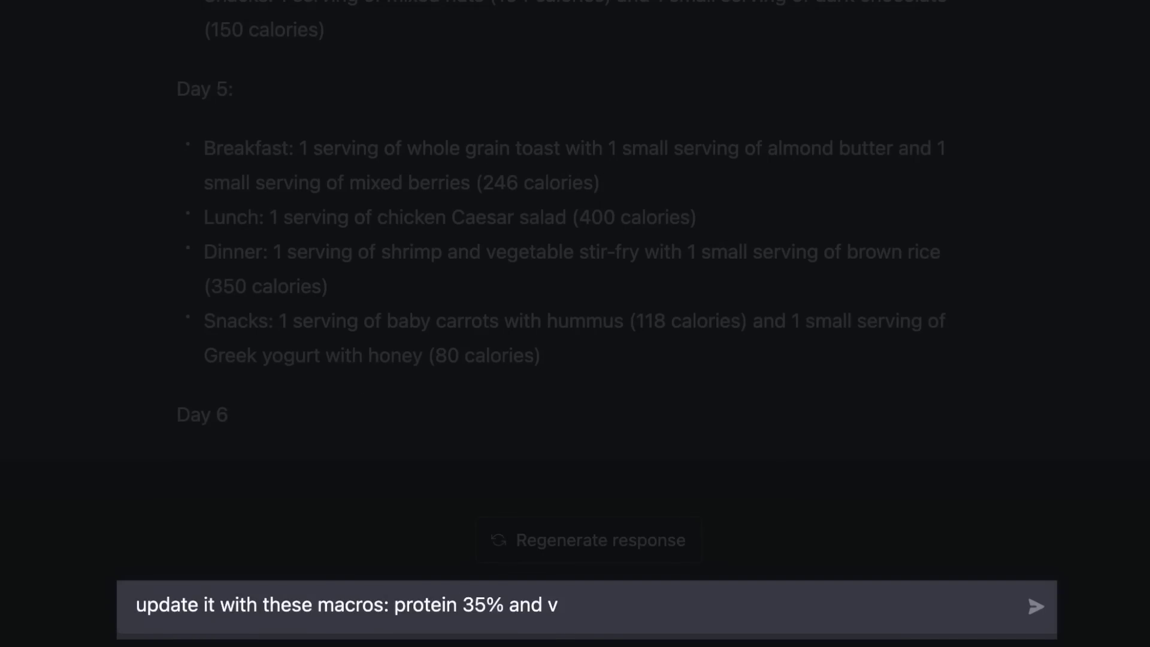
text(%)
key(Return)
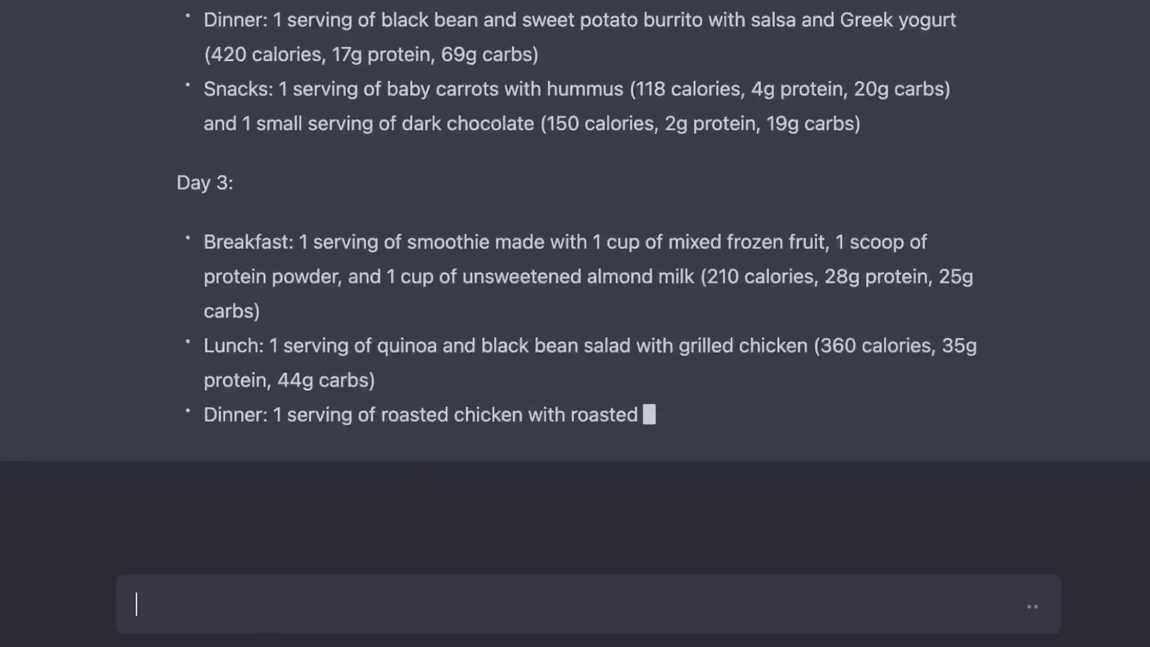
Ask for the meal plan to be made vegetarian
text(make i)
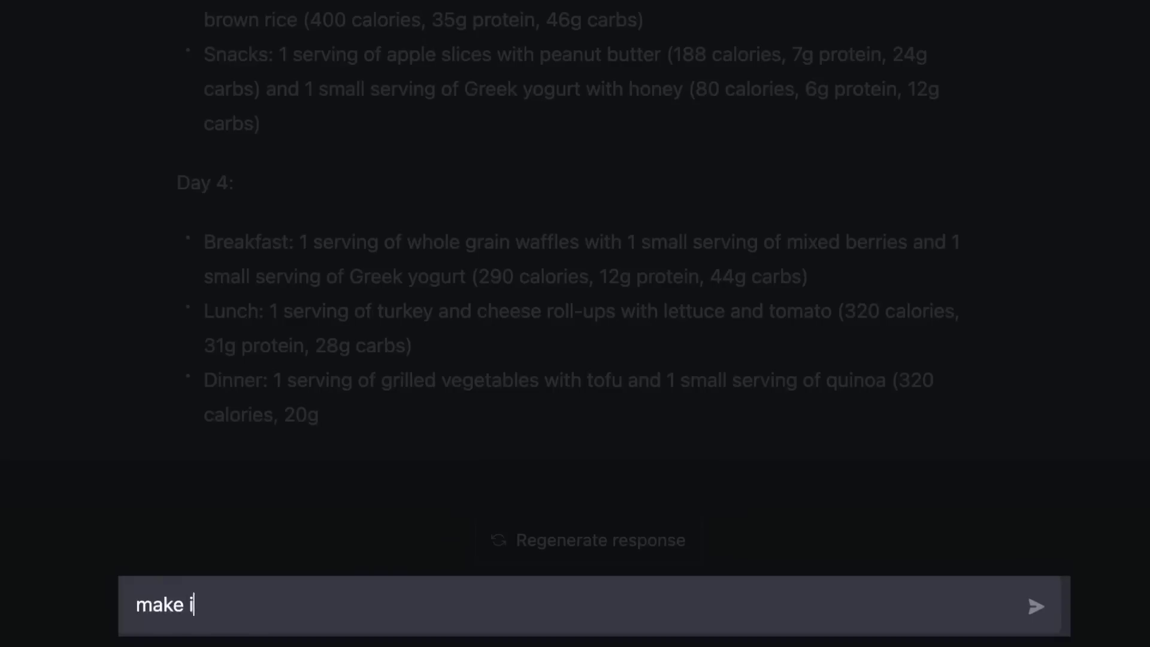
text(t vegetarian)
key(Return)
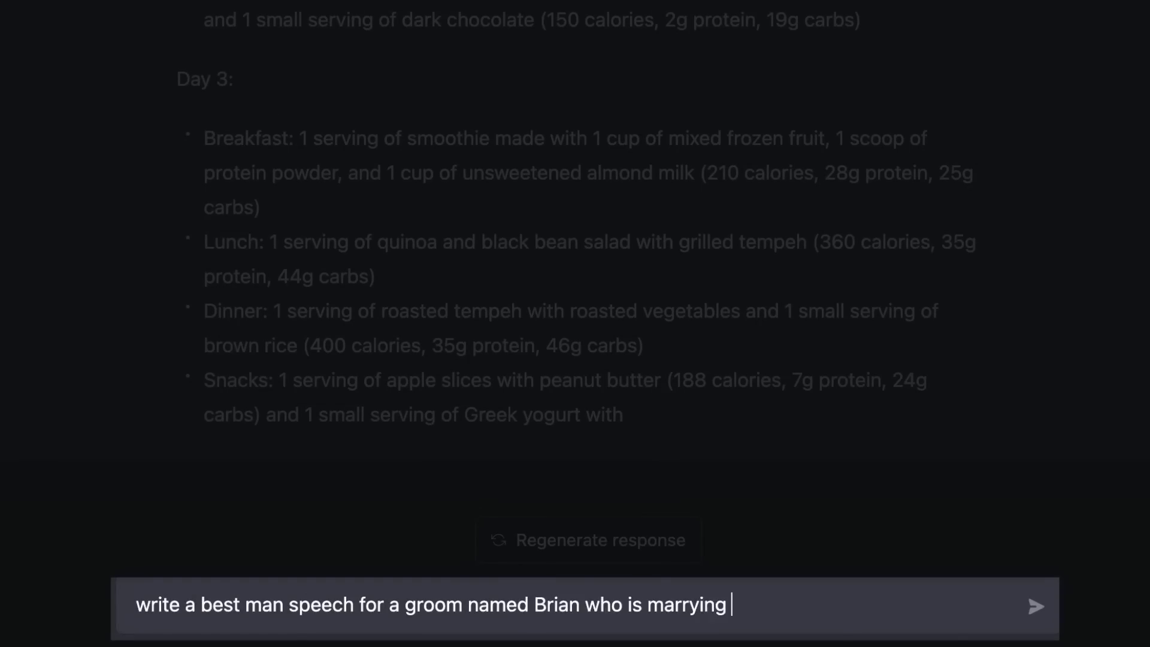
Request a best man speech naming the groom and bride, and an email inviting people to my wedding
text(Jenny)
key(Return)
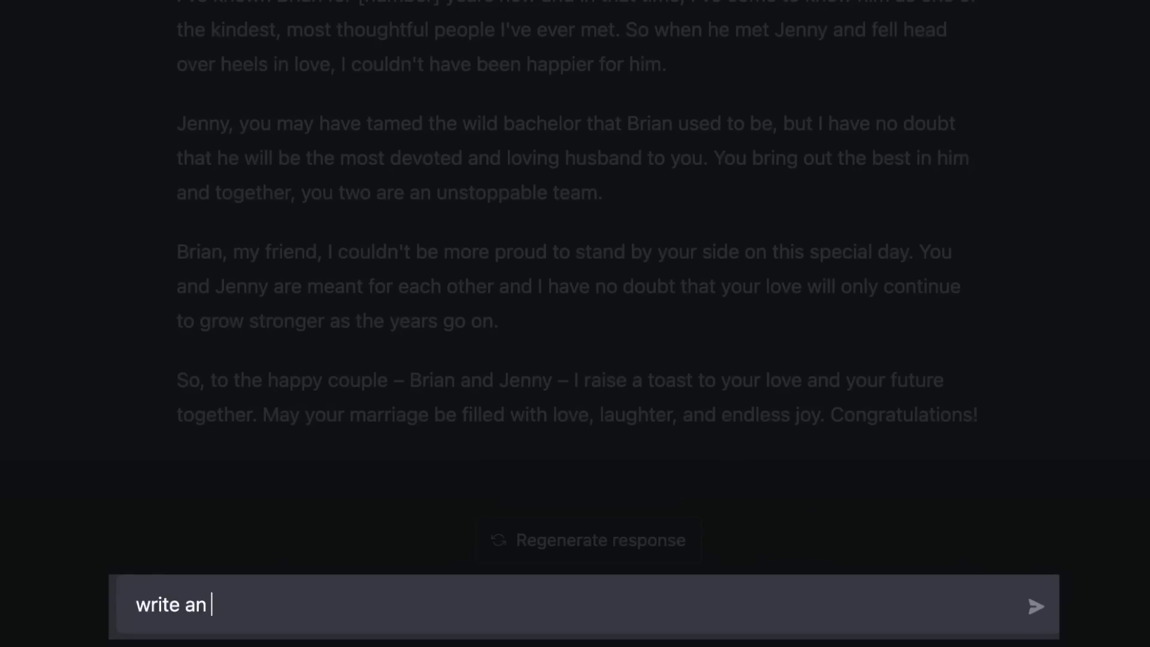
text(y wedding)
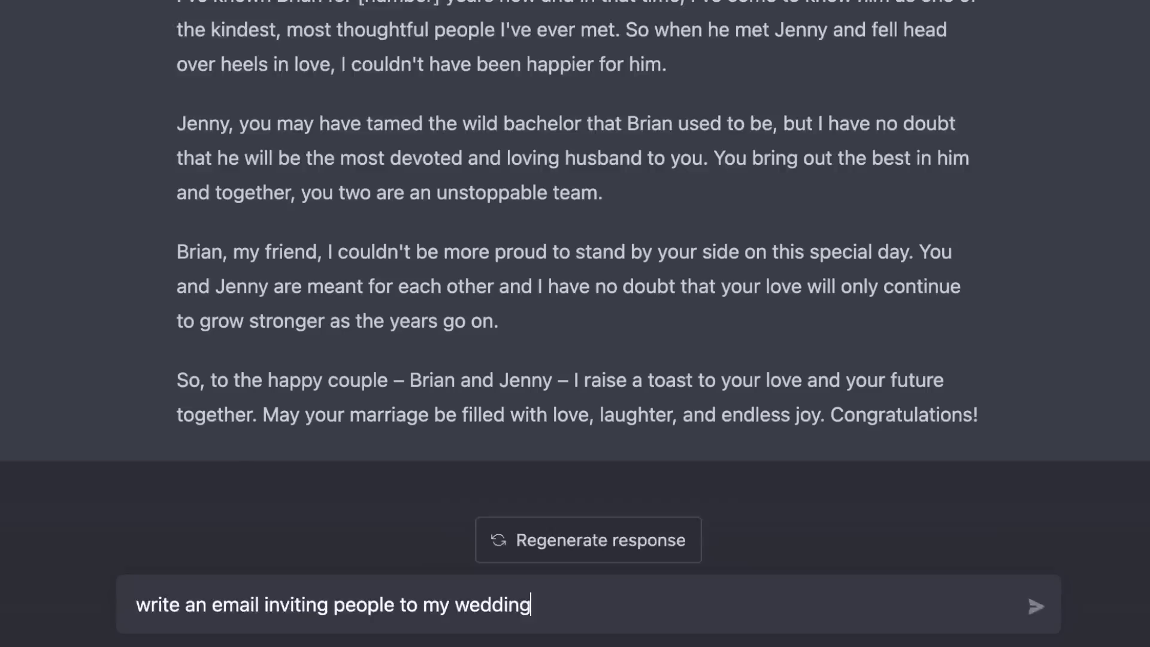
key(Return)
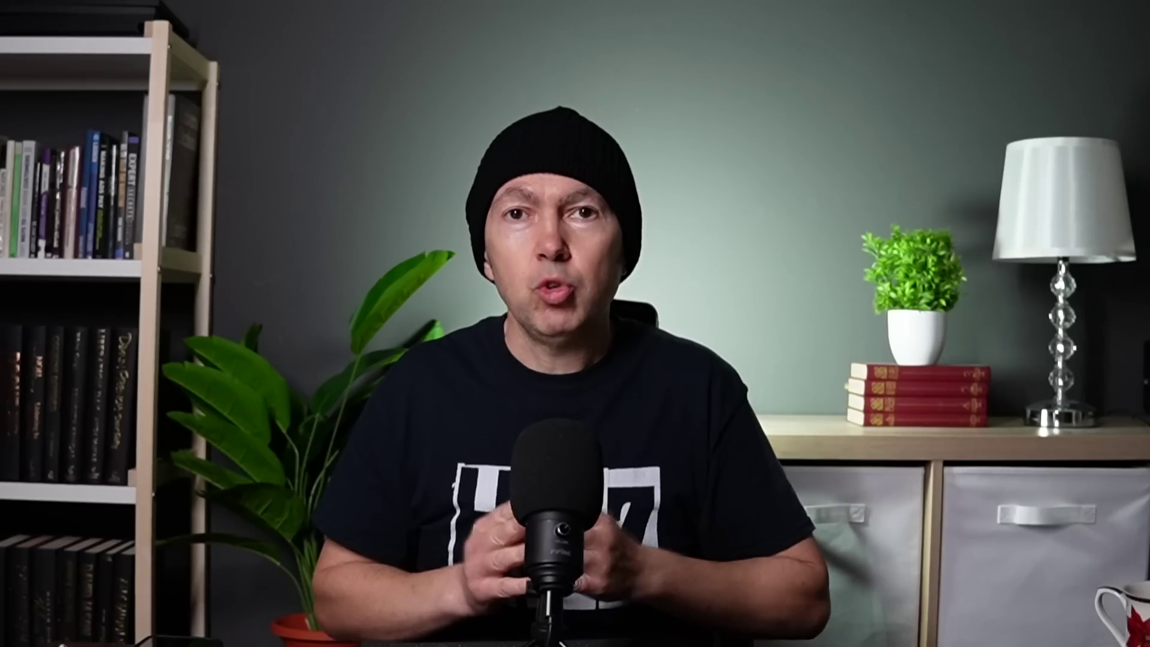
Ask for a tweet about the wedding invitation with the prompt "write a tweet about it"
text(write a t)
text(weet about it)
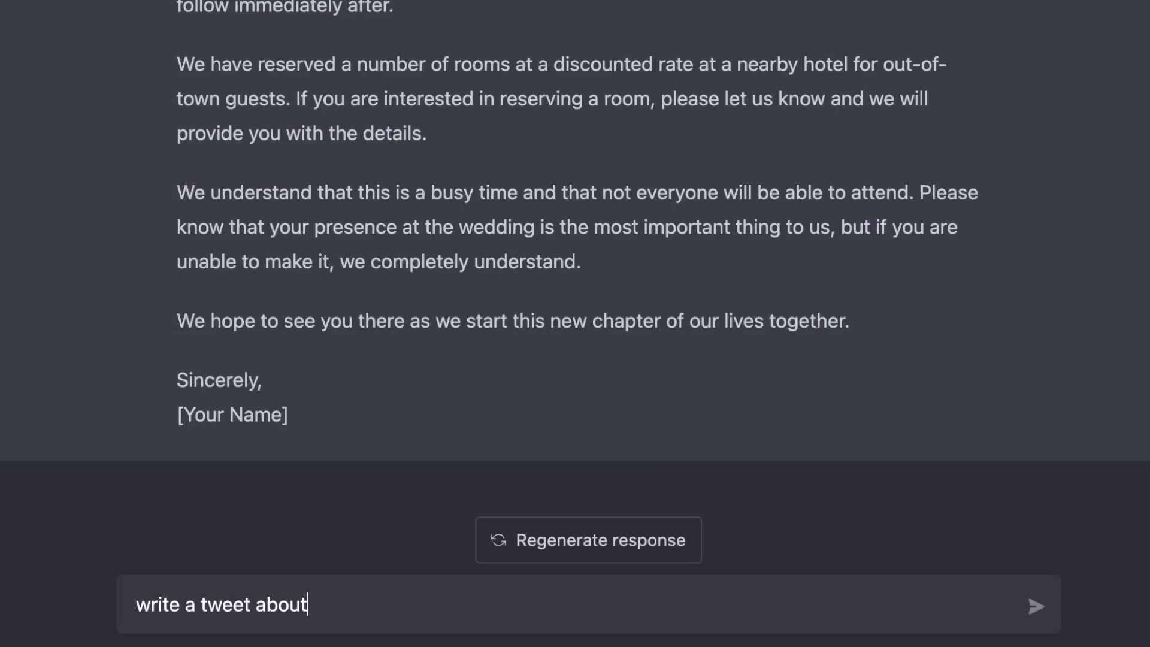
key(Return)
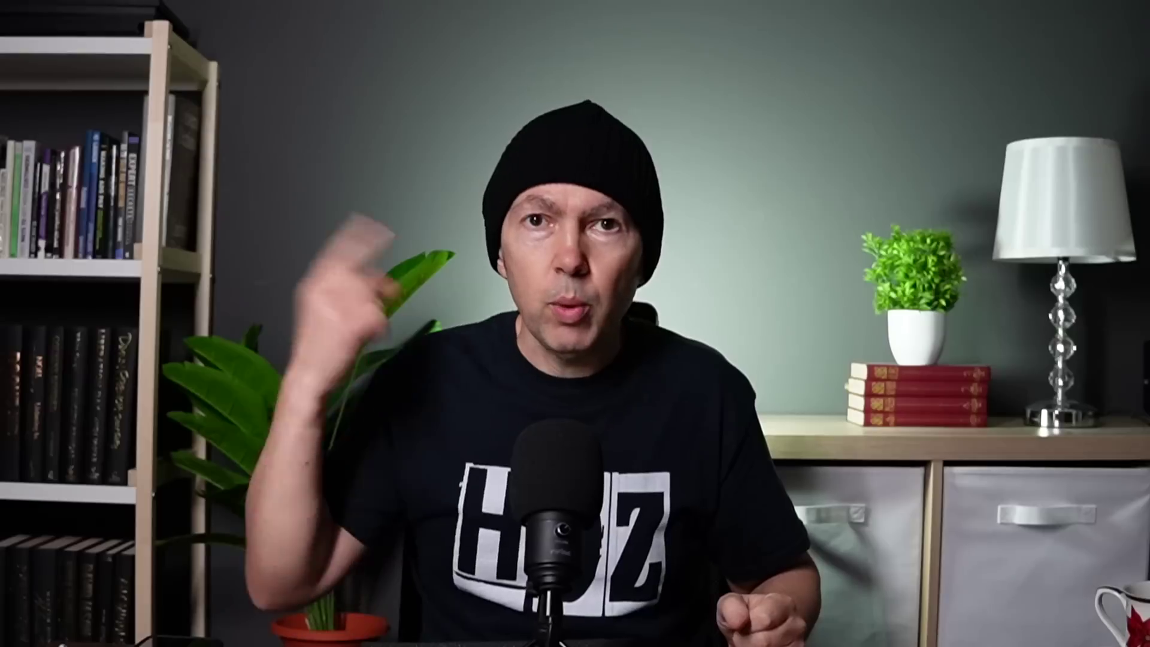
Ask for a facebook post and a text message about the wedding in two follow-up prompts
text(and )
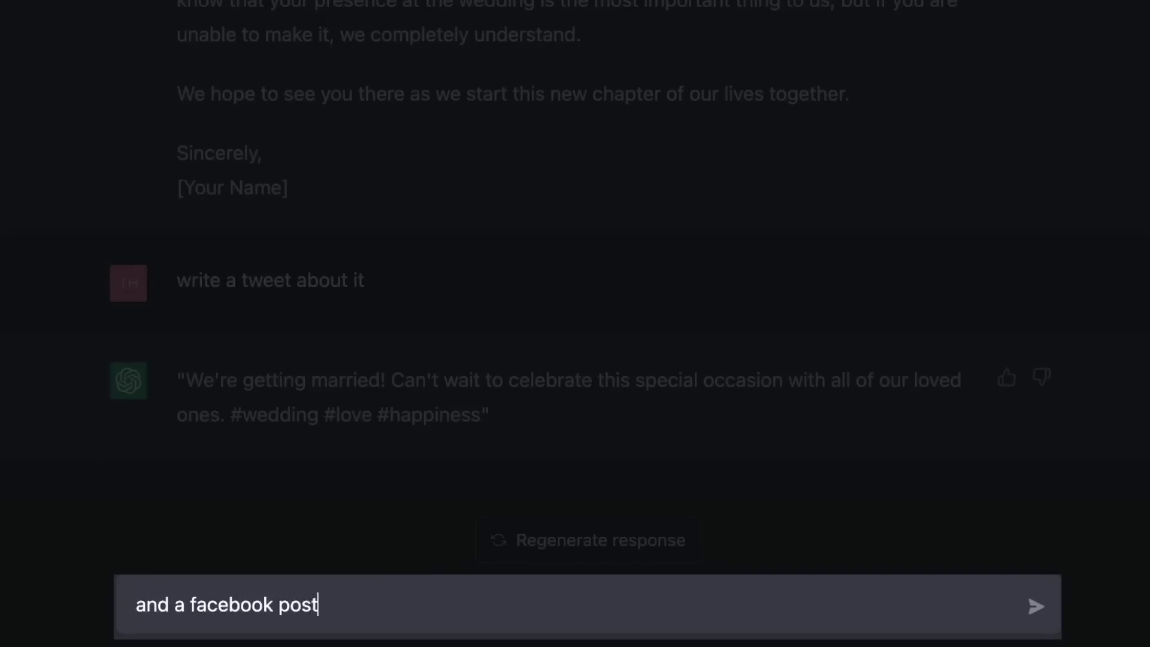
text(a facebook post)
key(Return)
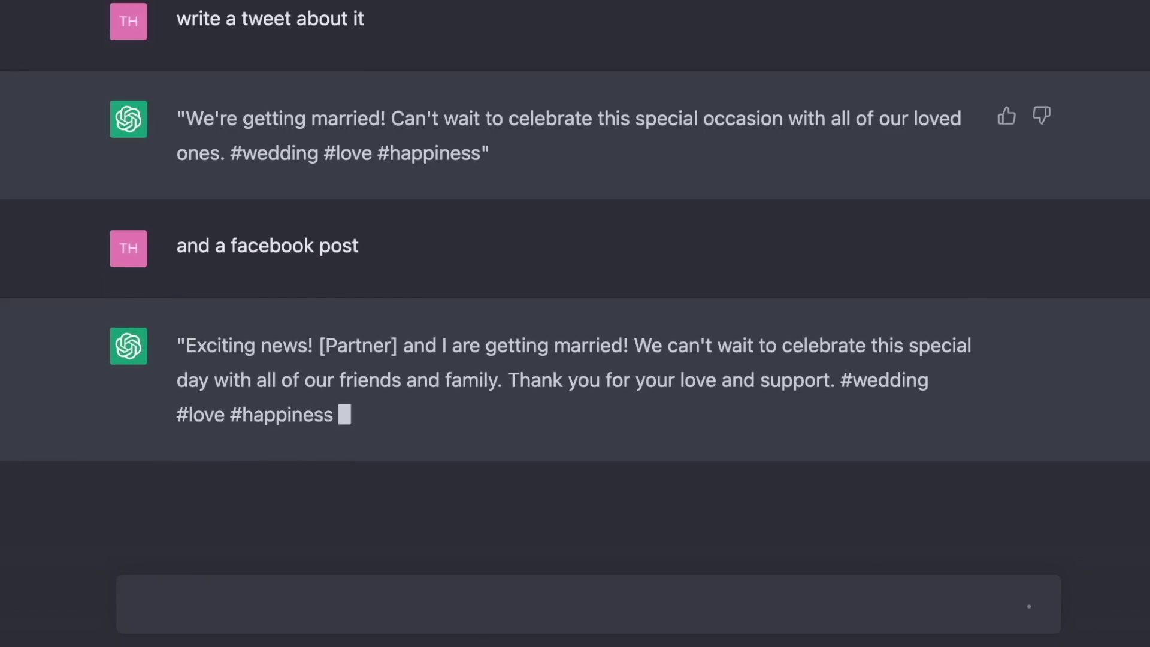
text(and a text)
key(Return)
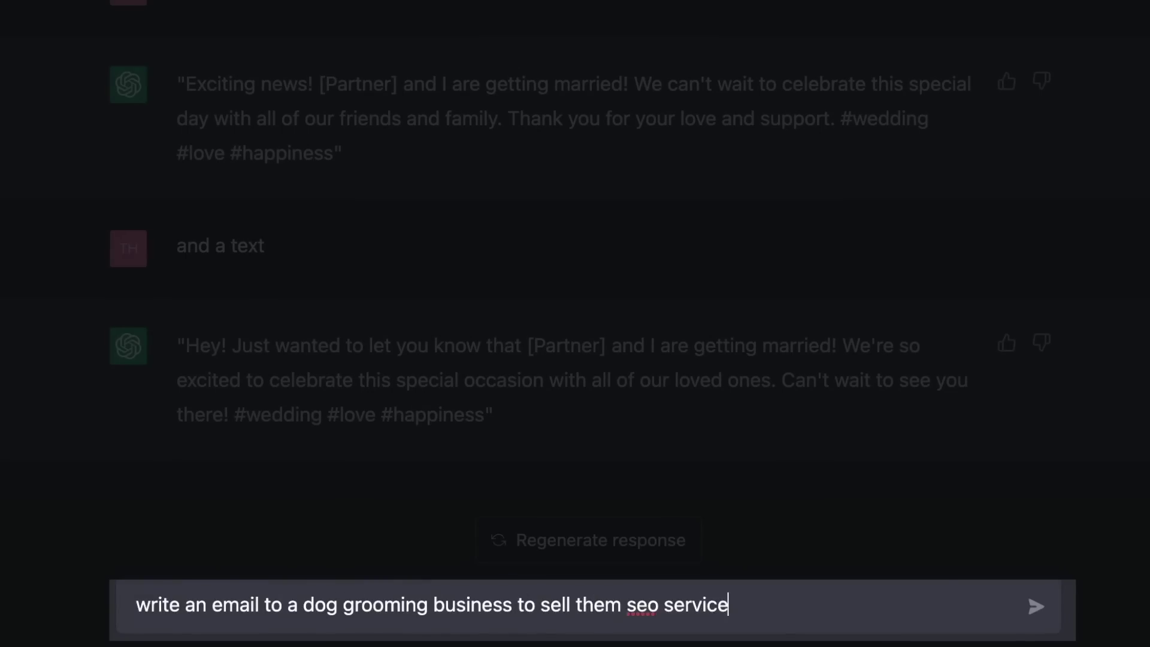
Request an email to a dog grooming business selling seo services, and 5 titles for a blog post about learning to use AI
text(s)
key(Return)
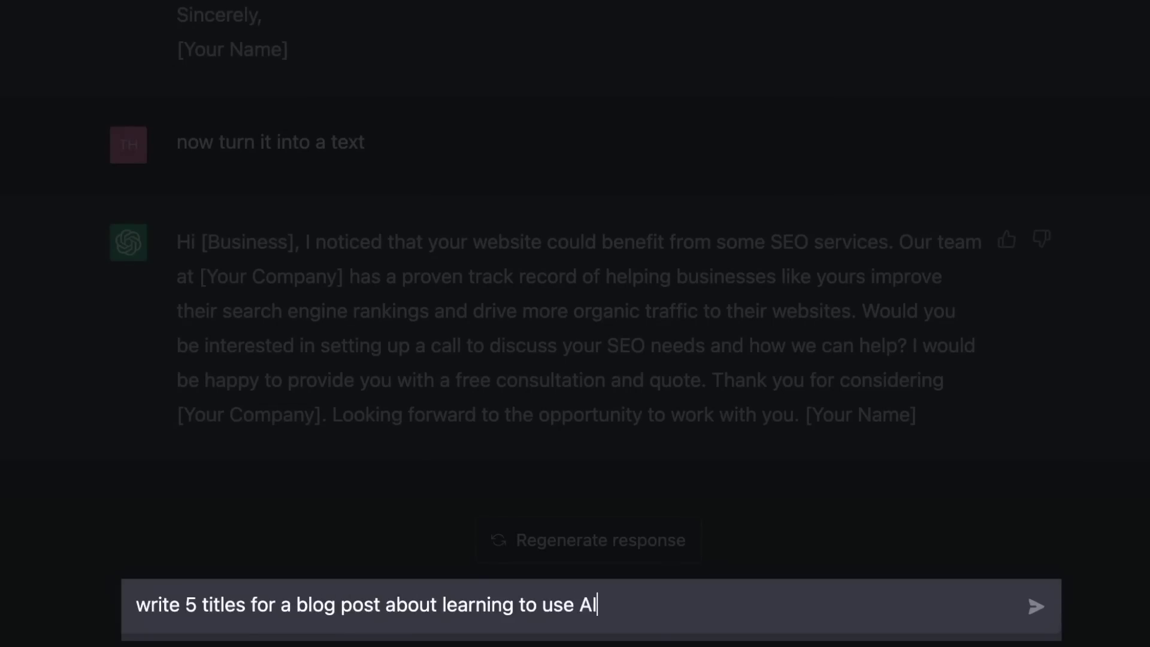
key(Return)
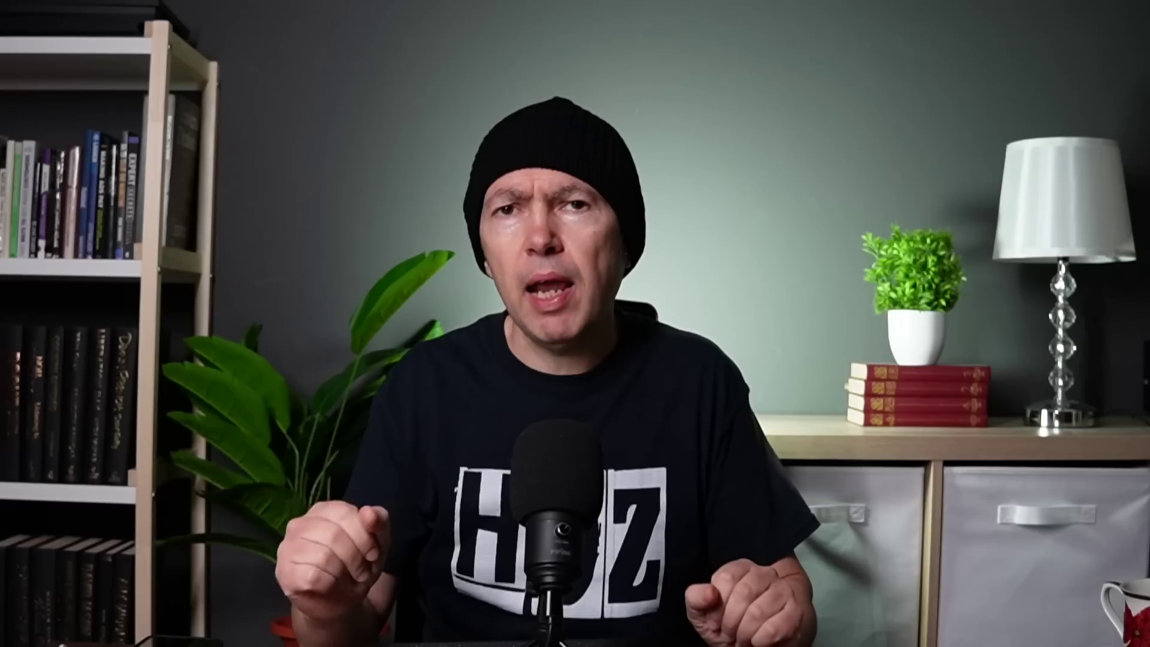
Submit the prompt "write an outline using title 3" for the AI blog post, followed by "write the introduction"
text(write an o)
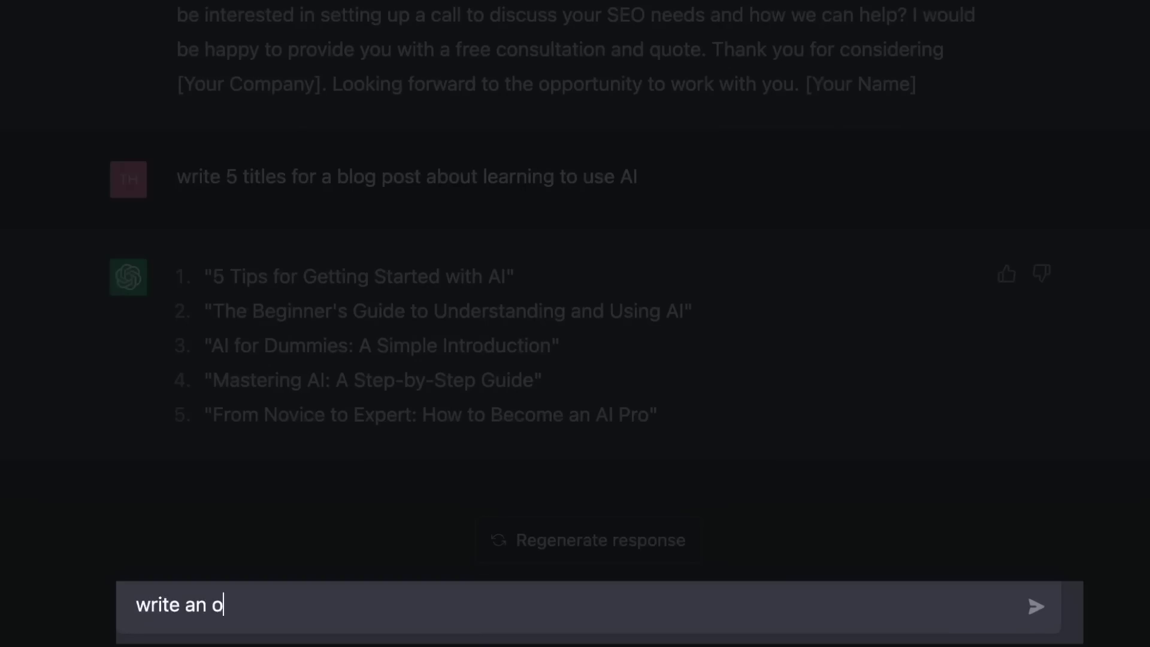
text(utline using title 3)
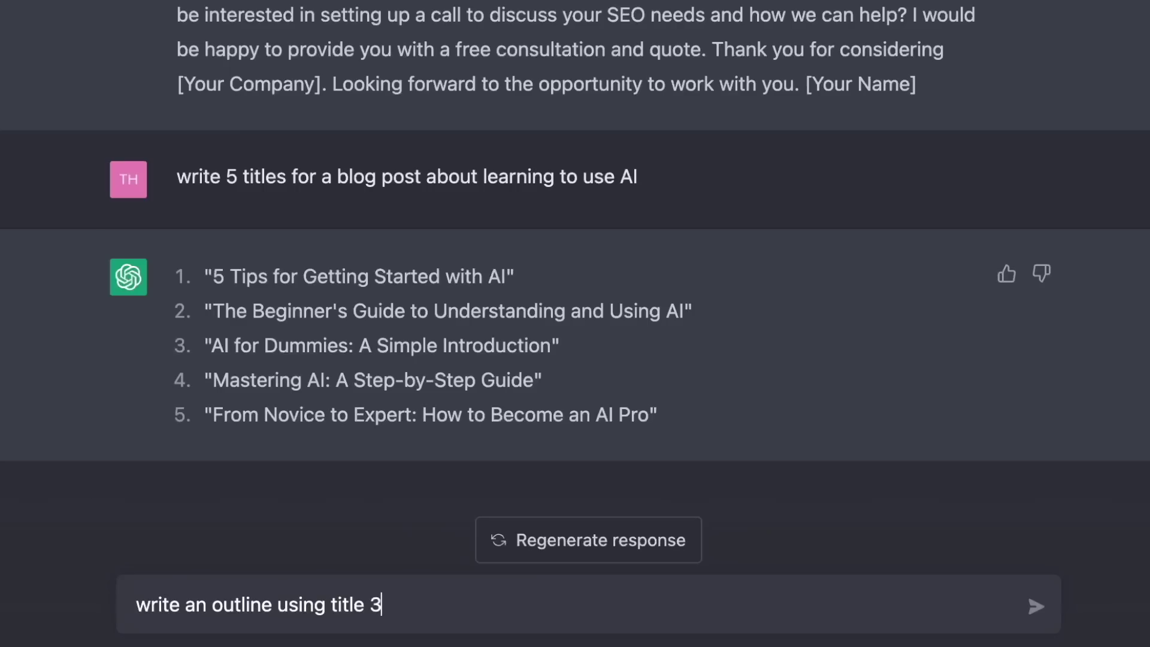
key(Return)
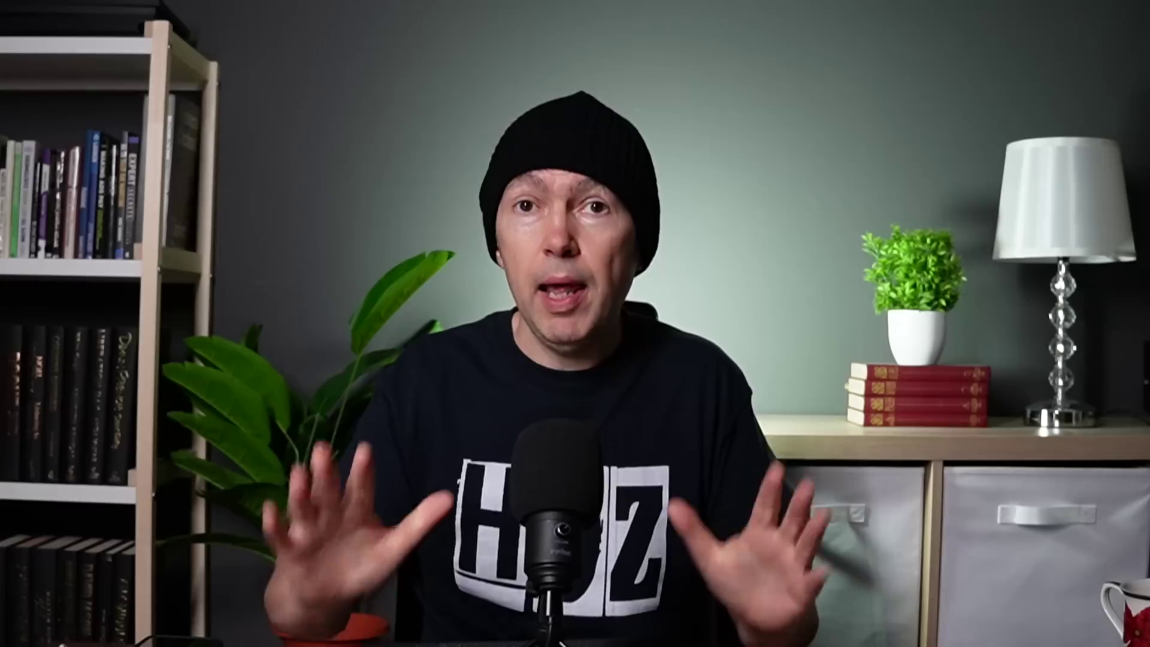
text(w)
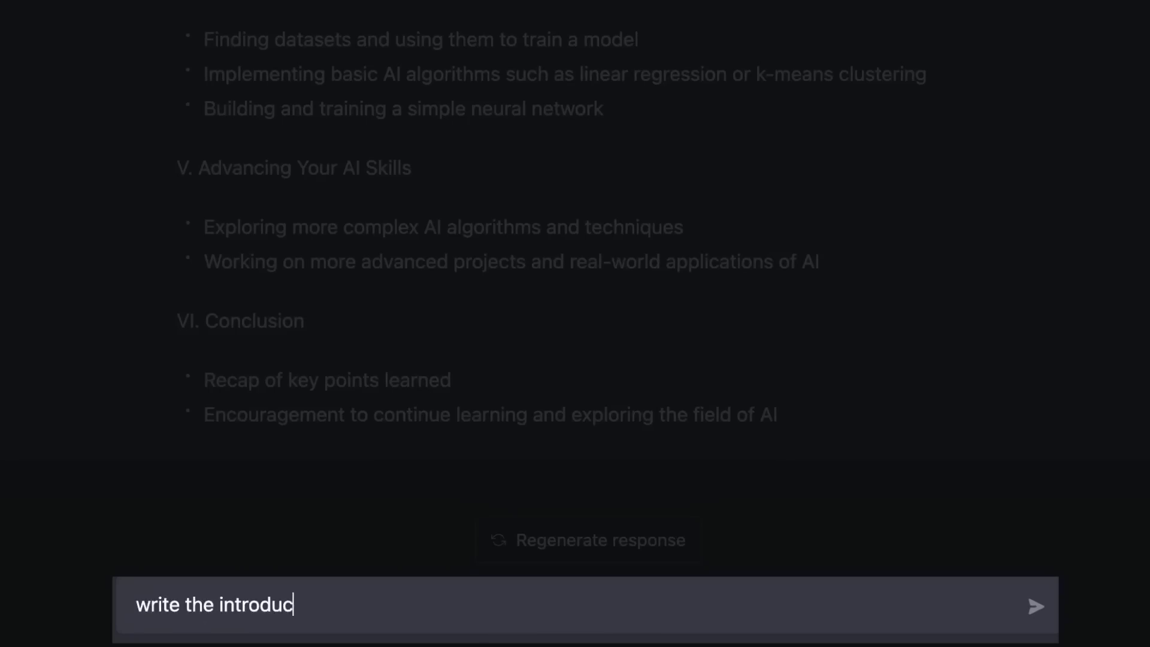
text(rite the introduction)
key(Return)
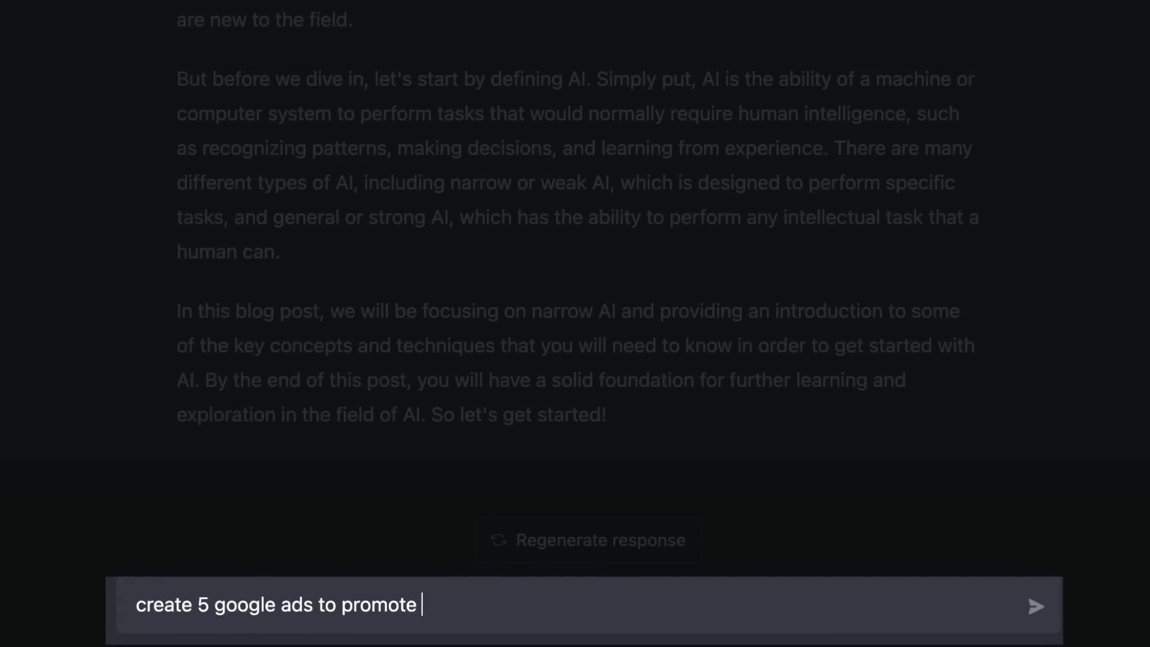
Request 5 google ads to promote a pet grooming business, and a song about a dog that turns to crime to feed its bone addiction
text(iness)
key(Return)
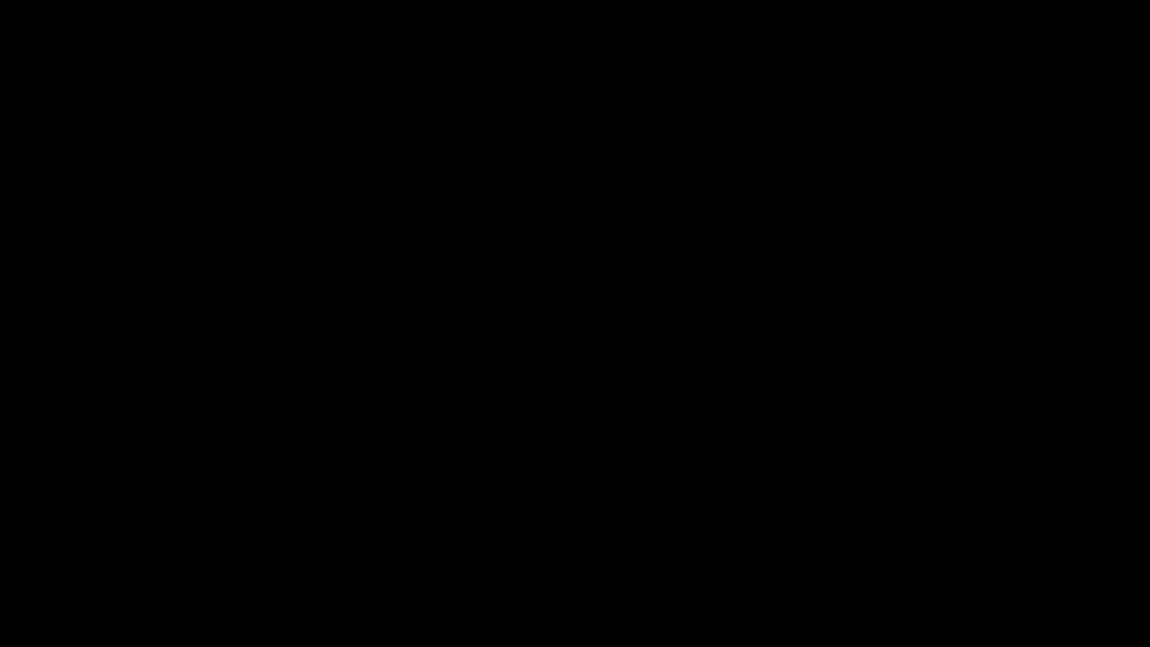
text(te a song about a dog that turns to crime to)
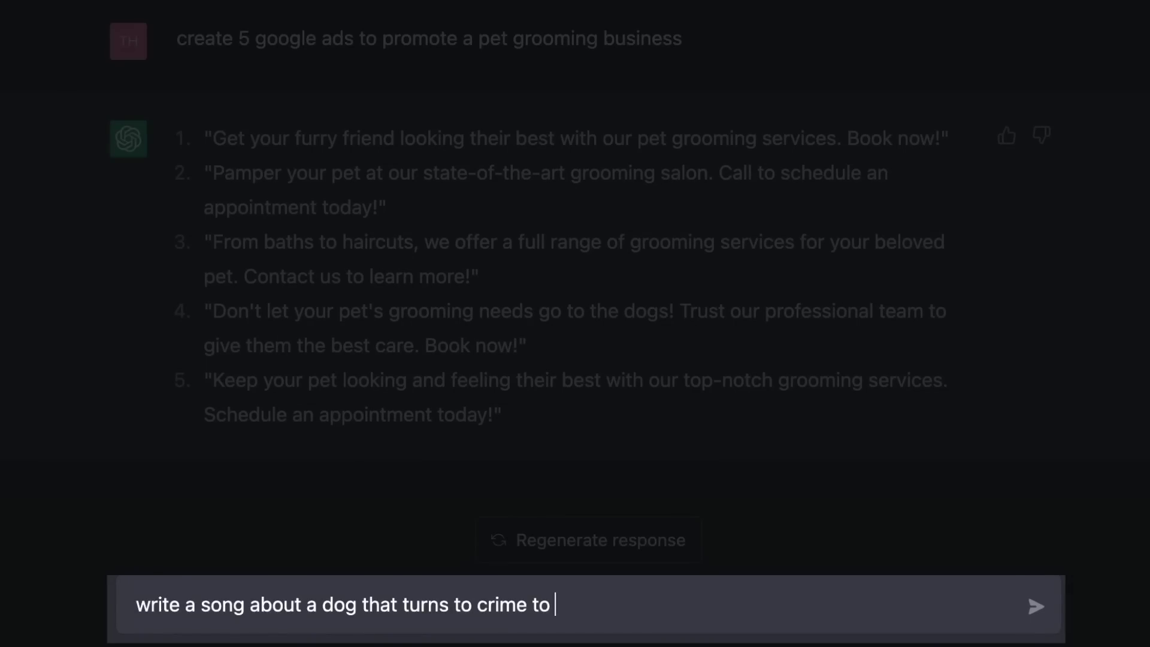
text( feed its bone addiction)
key(Return)
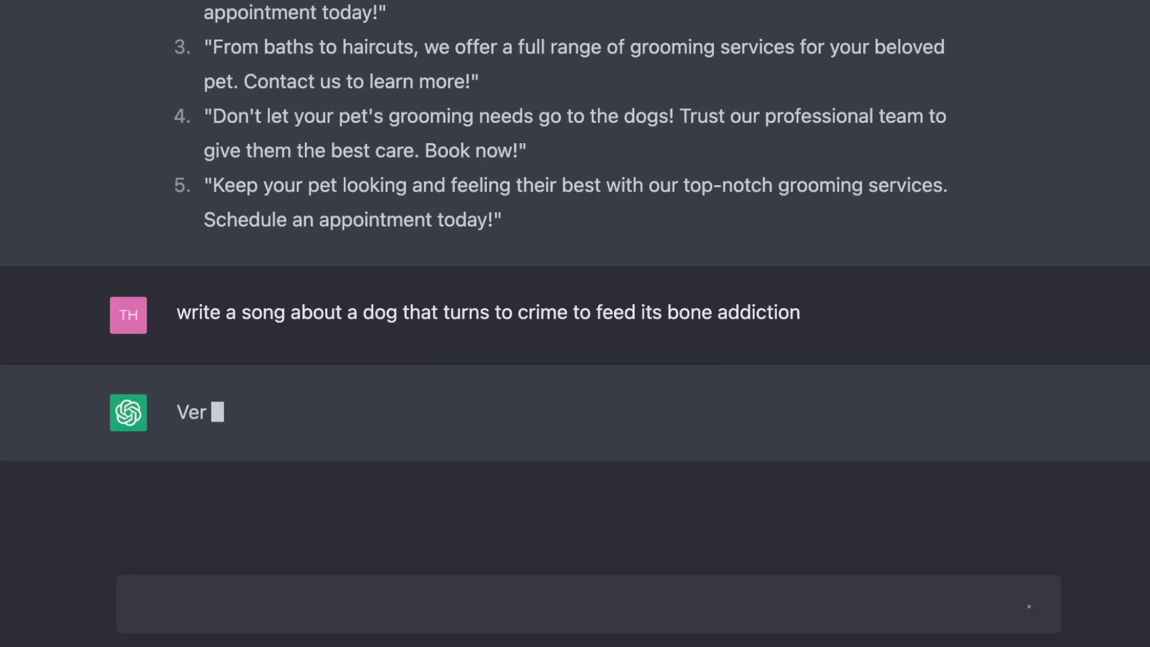